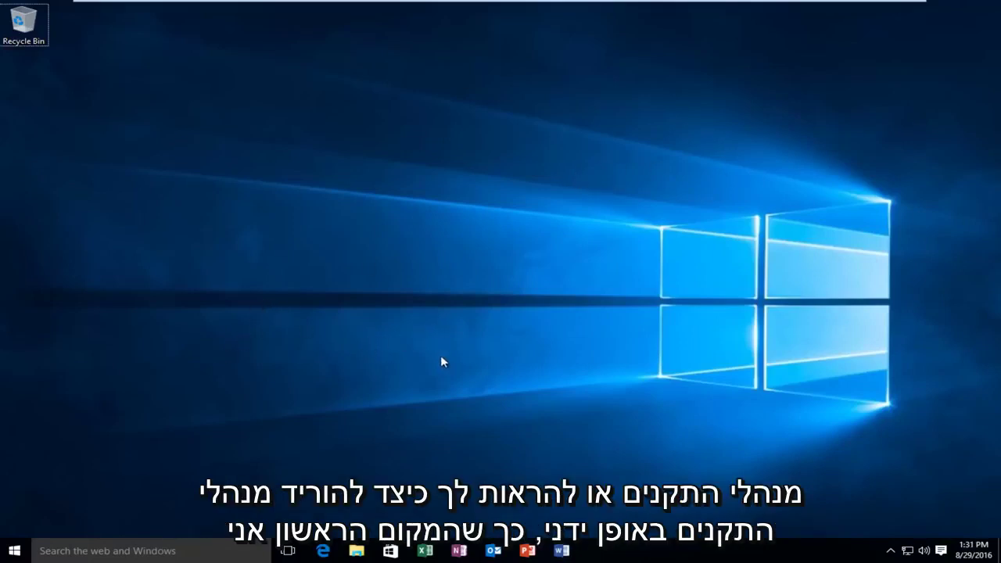
From the Start menu, search Windows for 'device manager'
click(19, 555)
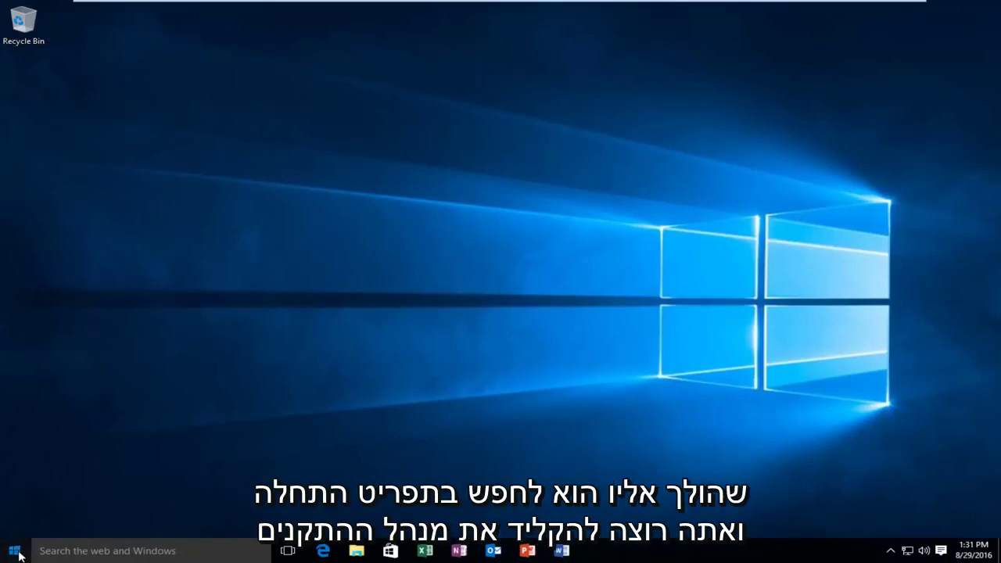
click(19, 554)
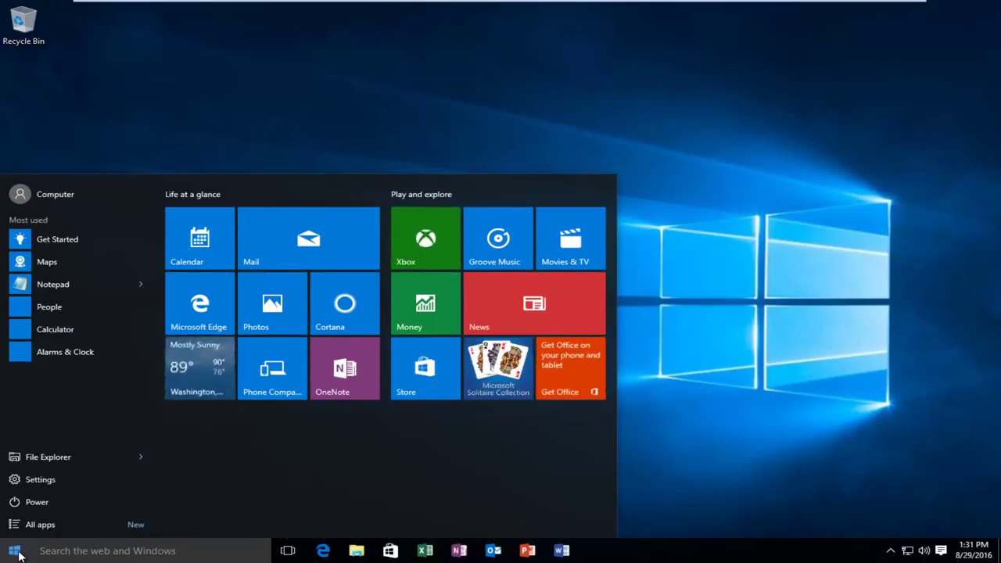
click(57, 553)
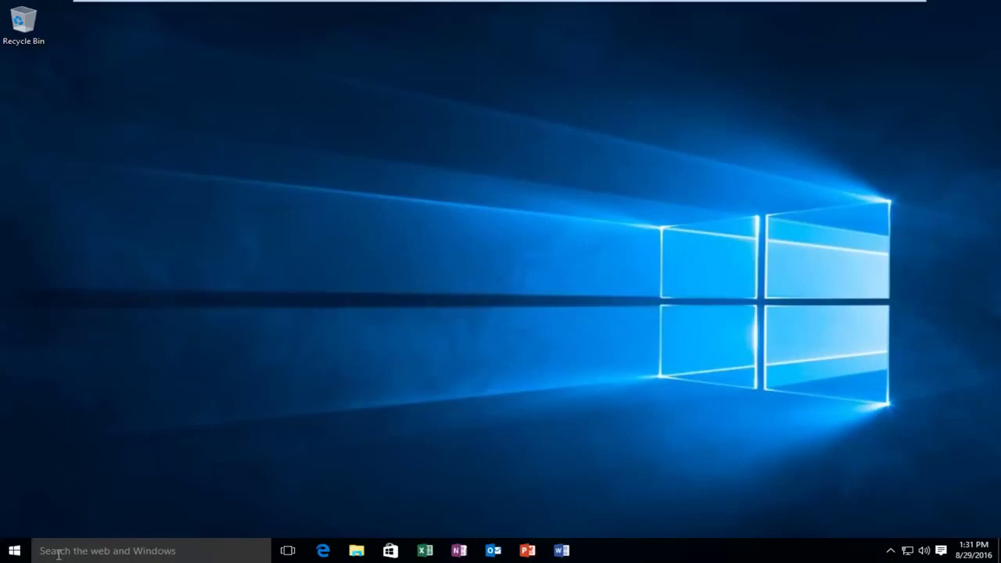
text(de)
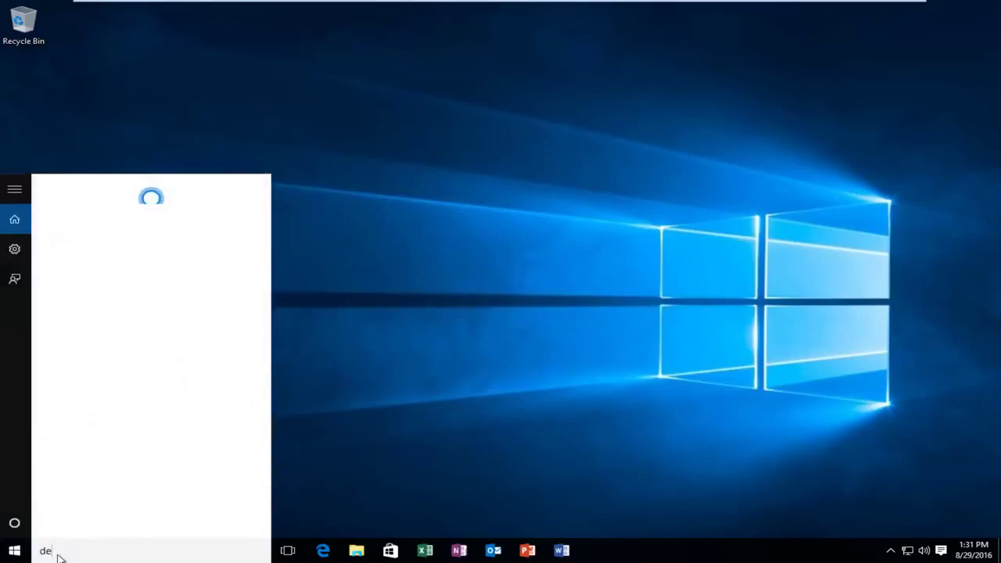
text(vice manager)
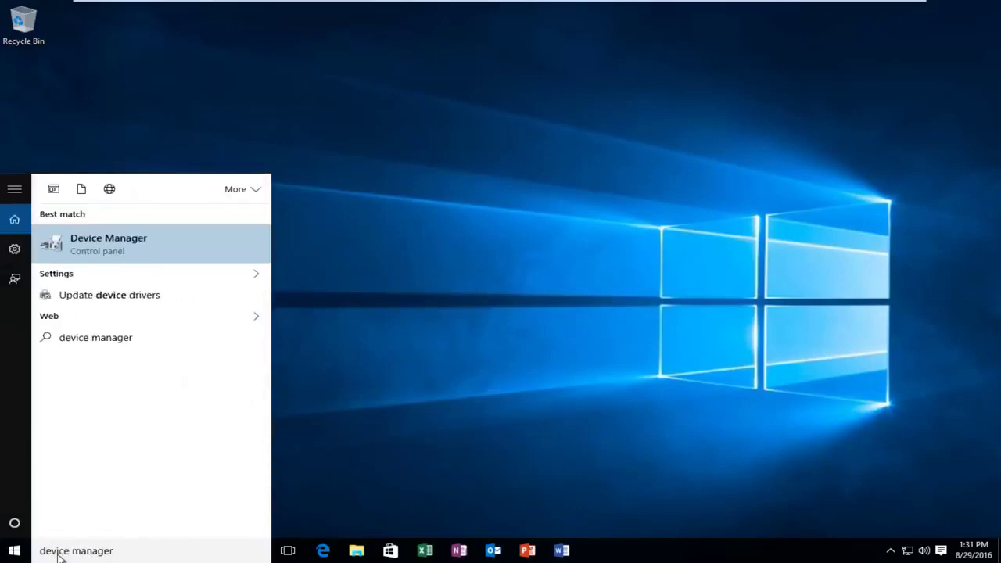
Open Device Manager, reposition its window, and select VMware SVGA 3D under Display adapters
click(88, 245)
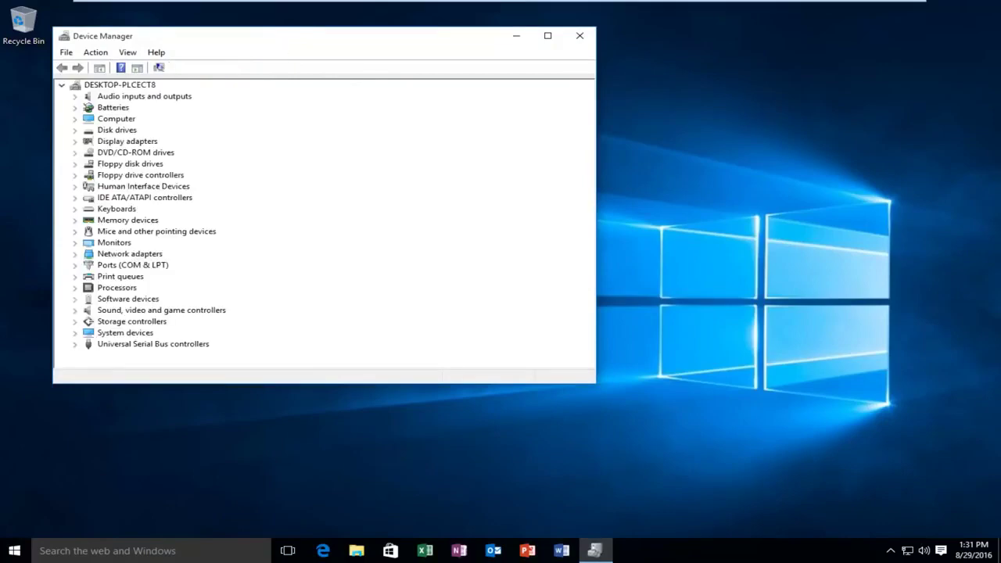
drag(268, 44, 377, 62)
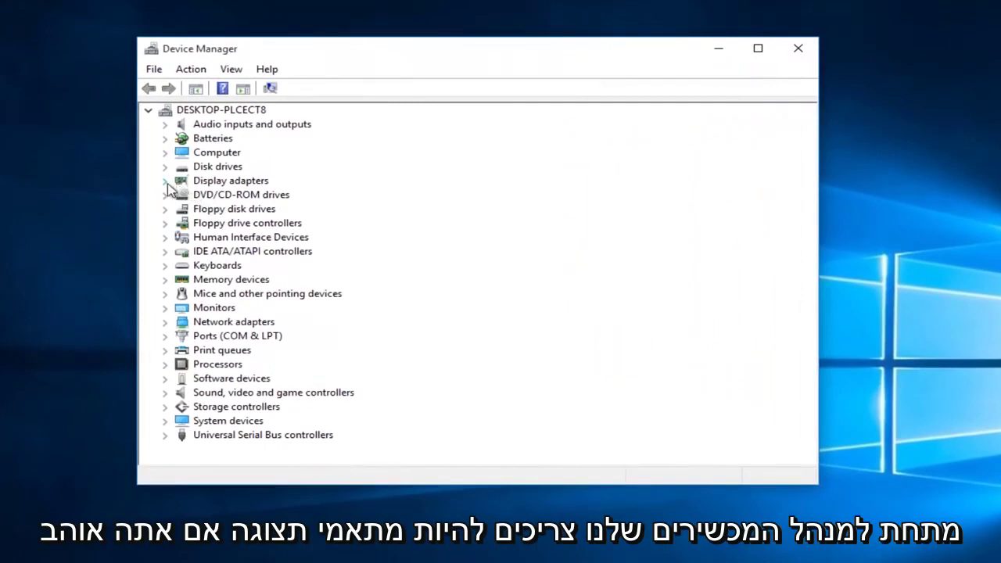
click(165, 184)
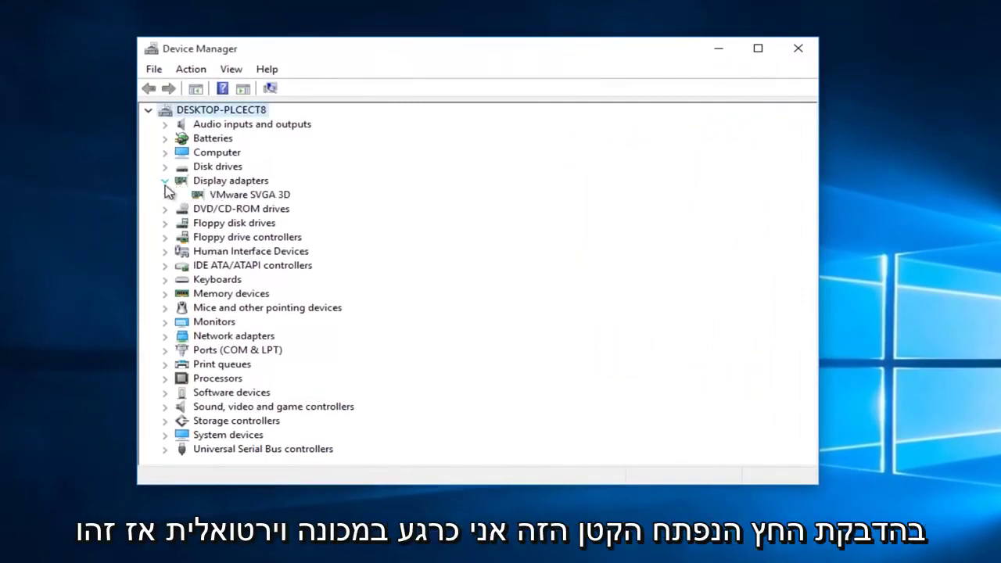
click(228, 198)
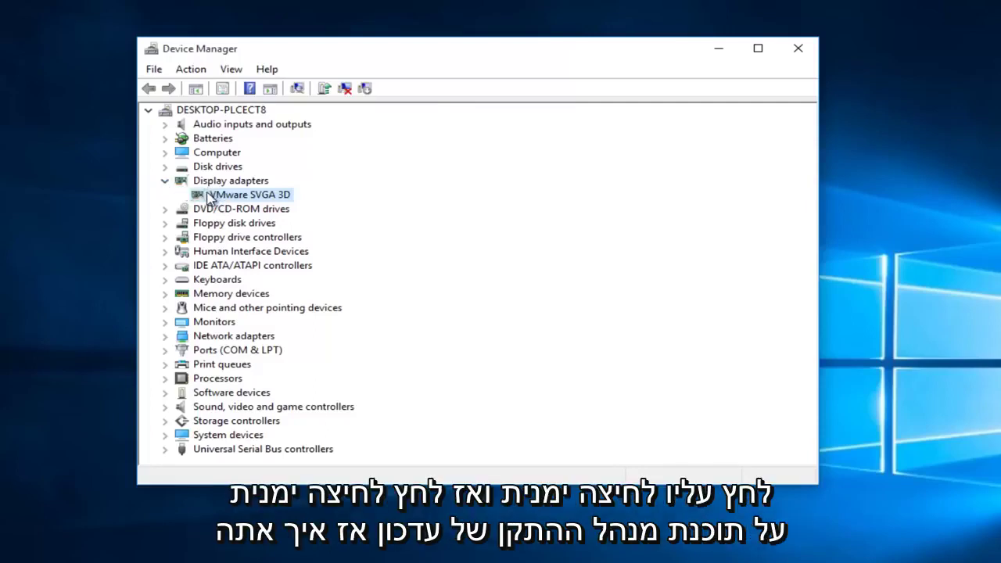
Auto-search for a VMware SVGA 3D driver update and dismiss the 'best driver already installed' result
right_click(215, 196)
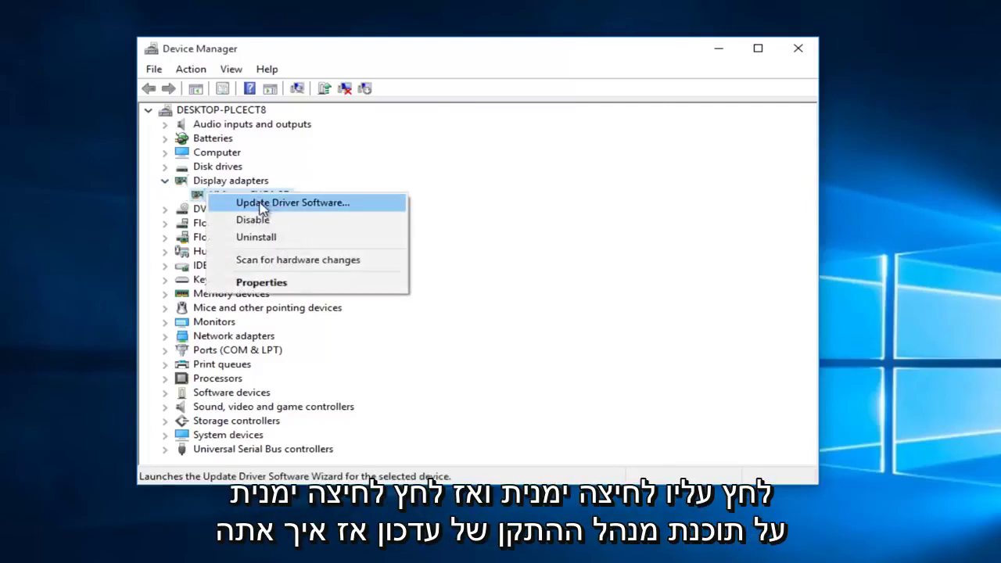
click(260, 204)
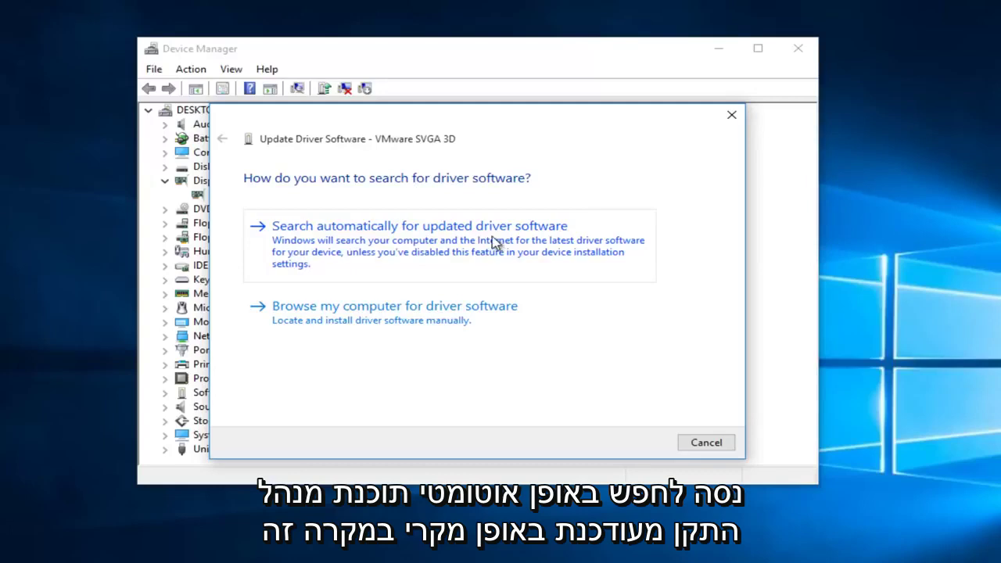
click(361, 243)
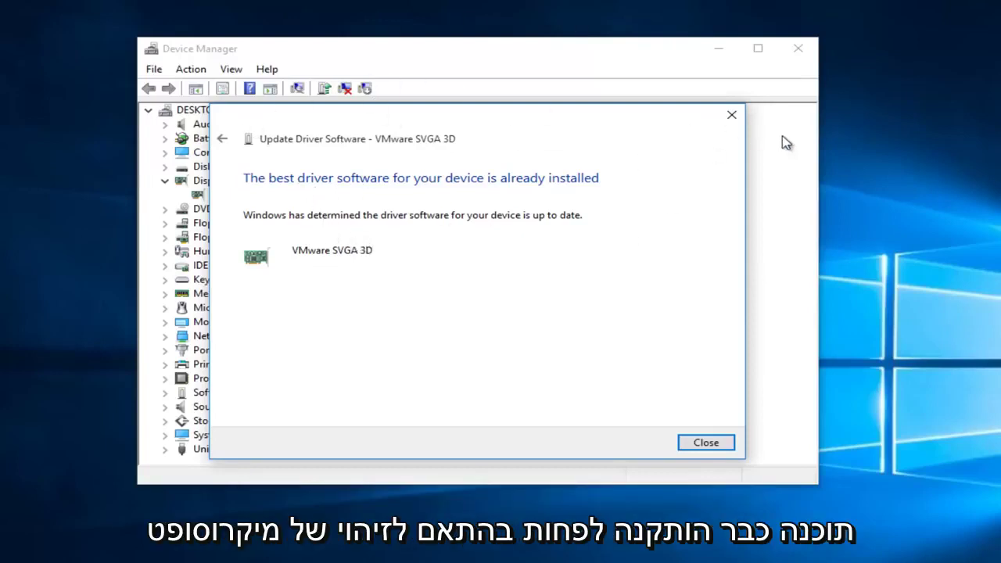
click(731, 118)
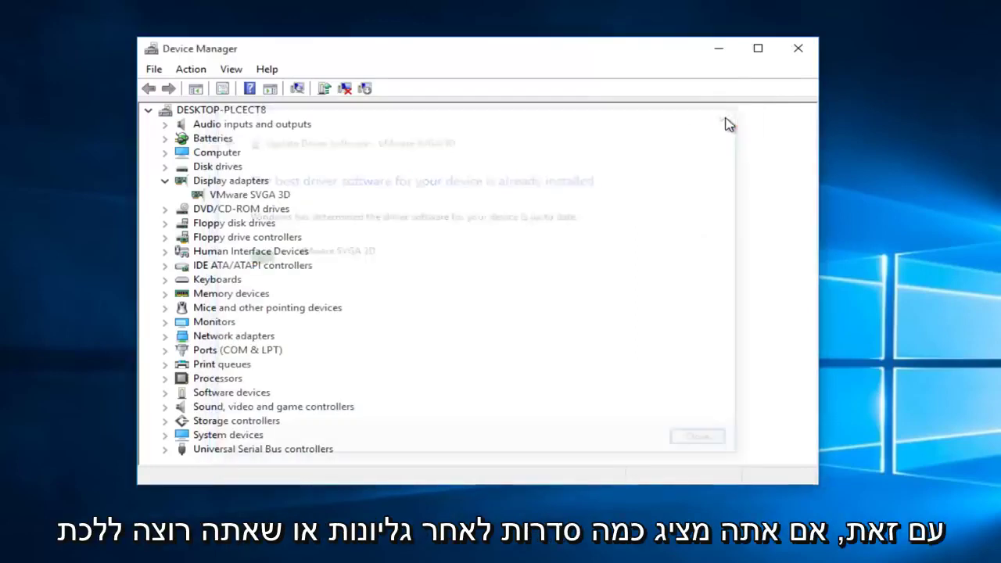
click(208, 182)
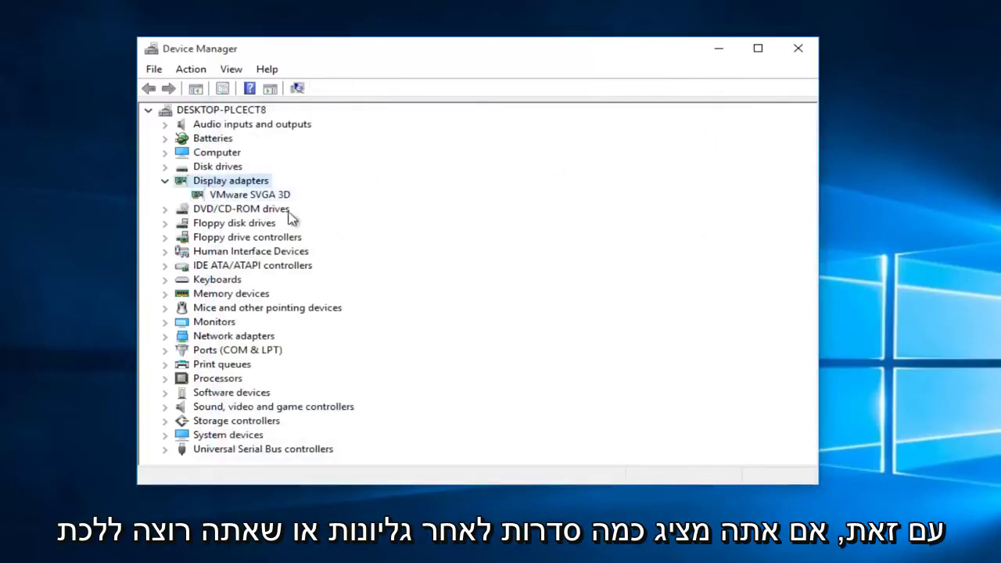
Close Device Manager and search Google for 'nvidia video drivers'
click(799, 47)
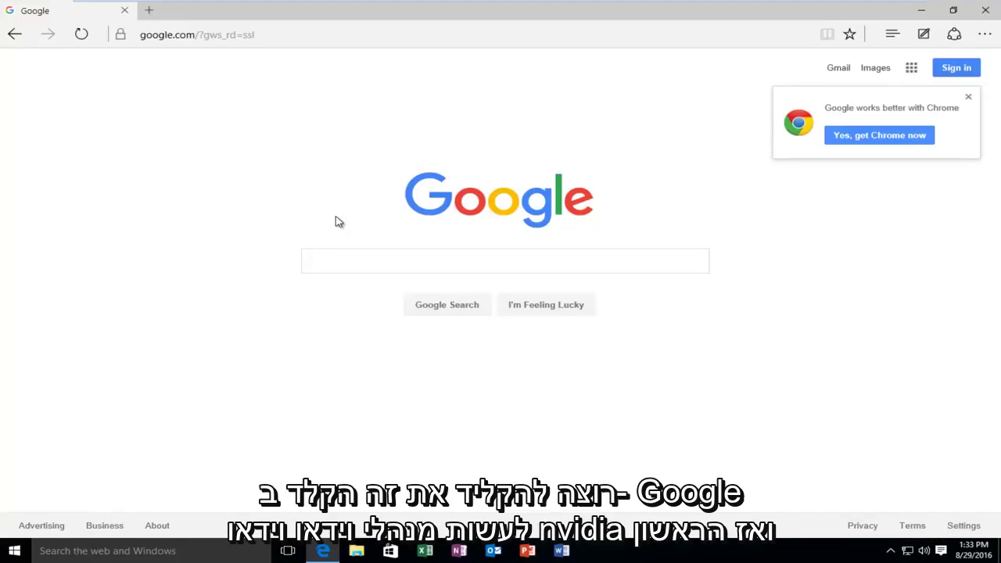
text(nvidia)
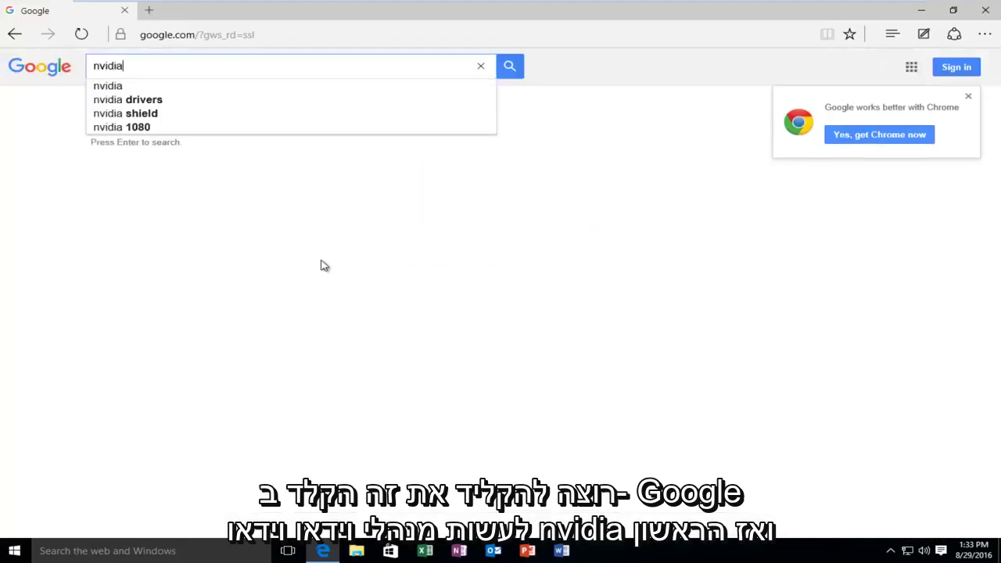
text( video drivers)
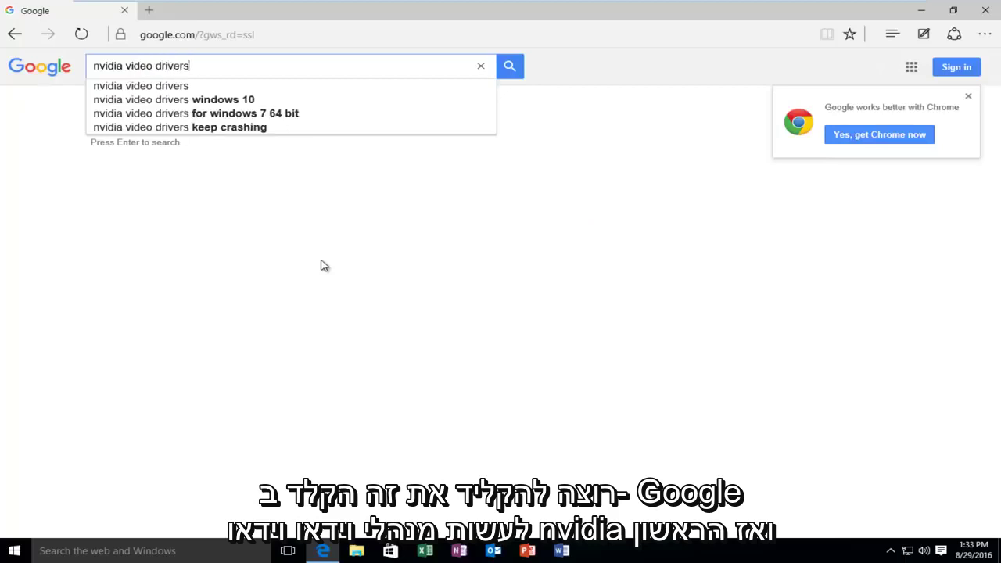
key(Return)
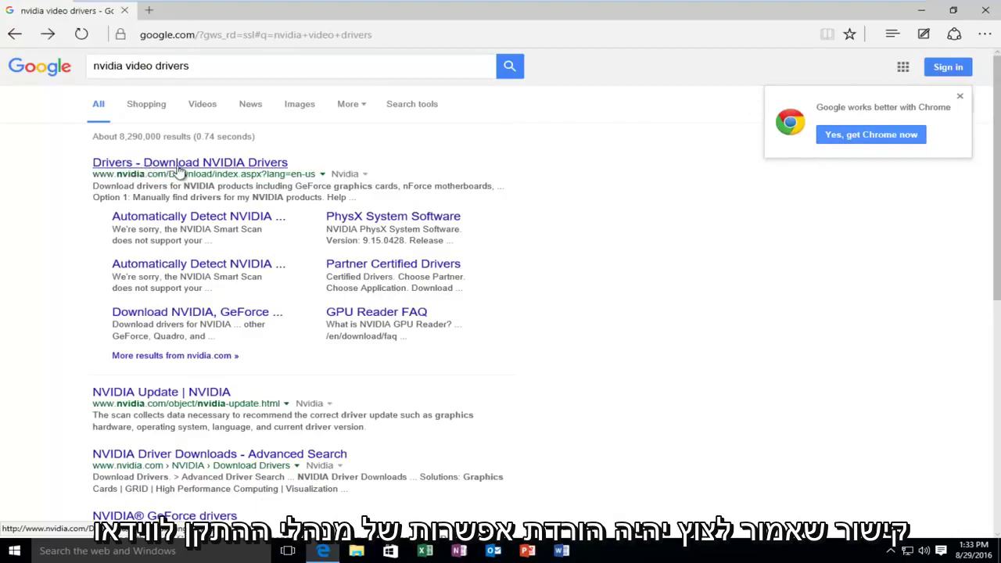
Open NVIDIA's driver download page, keep Product Type as GeForce, and review the automatic detection option
click(179, 164)
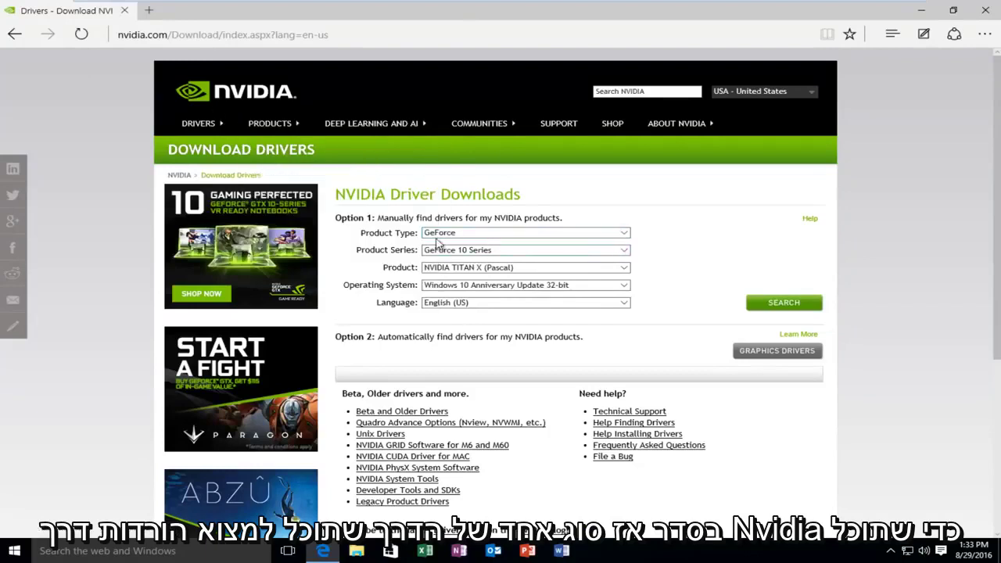
click(395, 232)
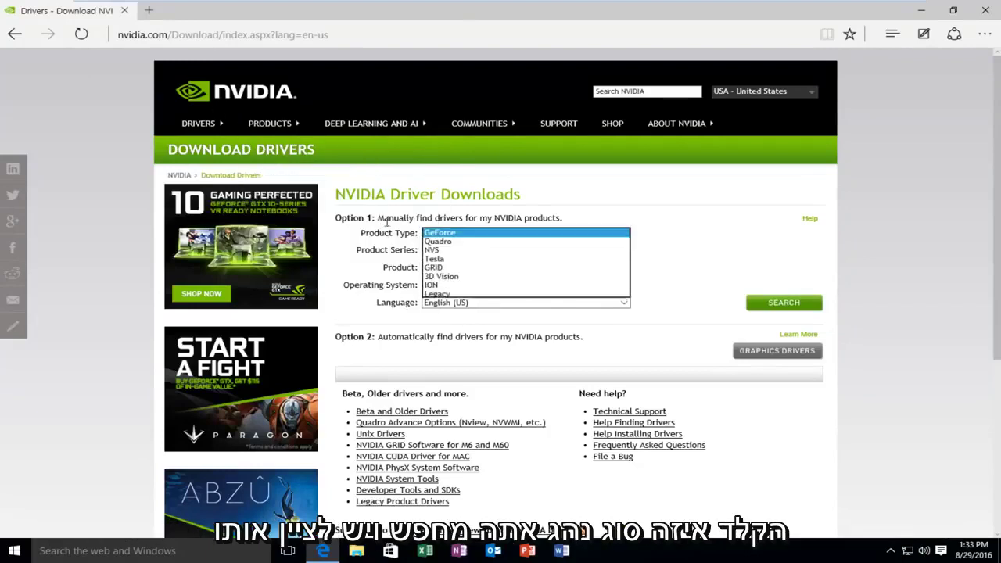
click(519, 235)
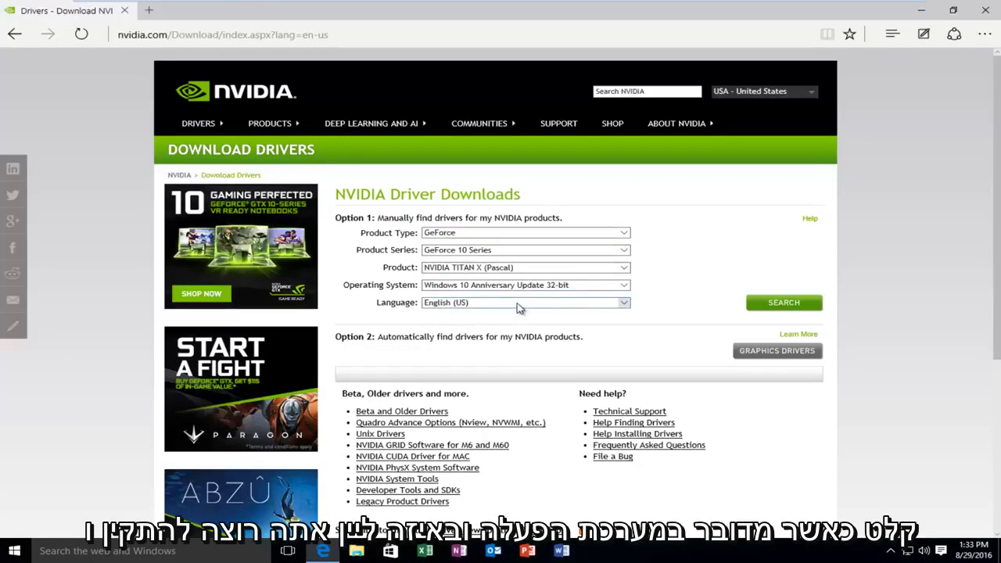
scroll(504, 313, down, 1)
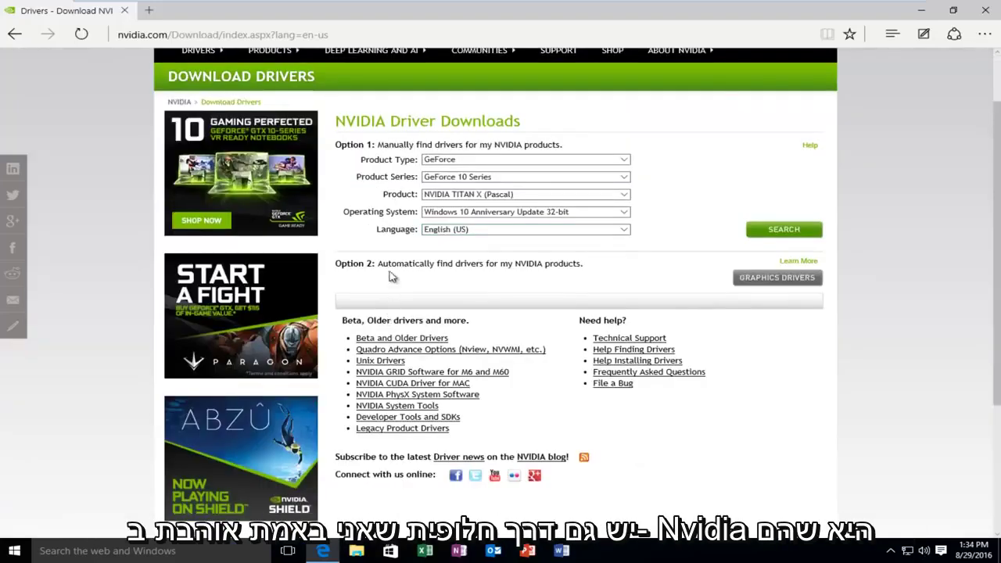
drag(388, 263, 491, 264)
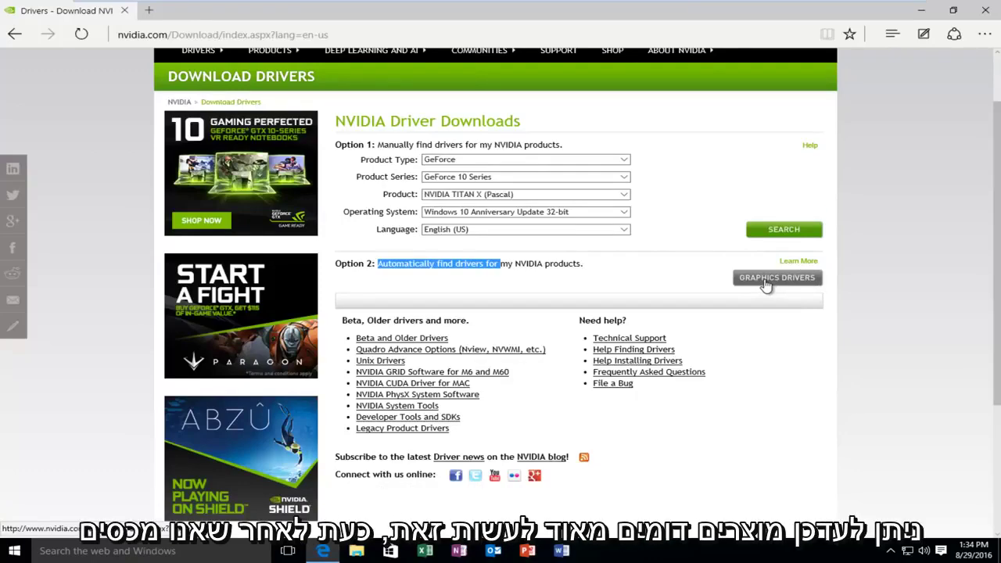
scroll(755, 281, down, 2)
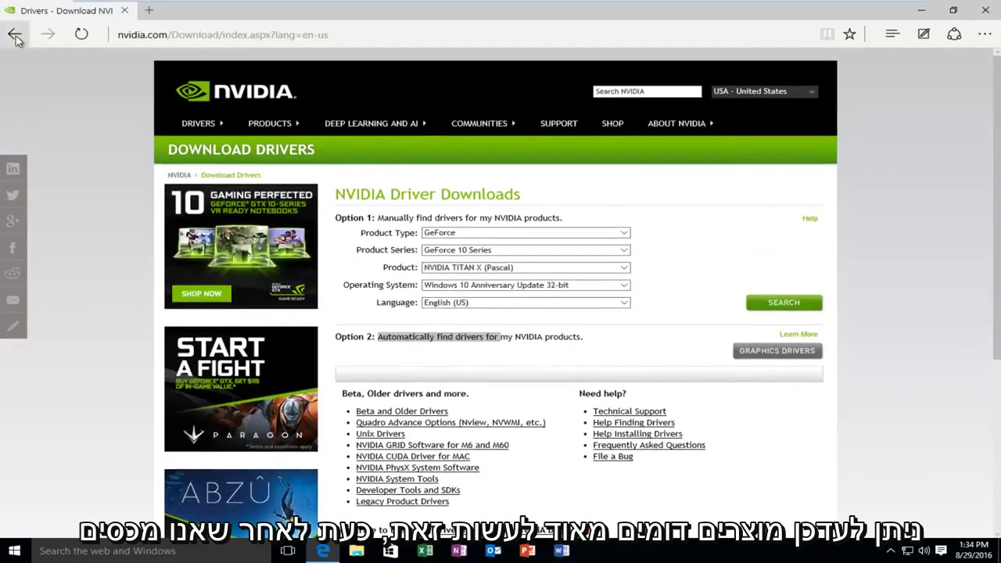
Change the Google query to 'amd drivers' and open the Download Drivers - AMD.com result
click(15, 35)
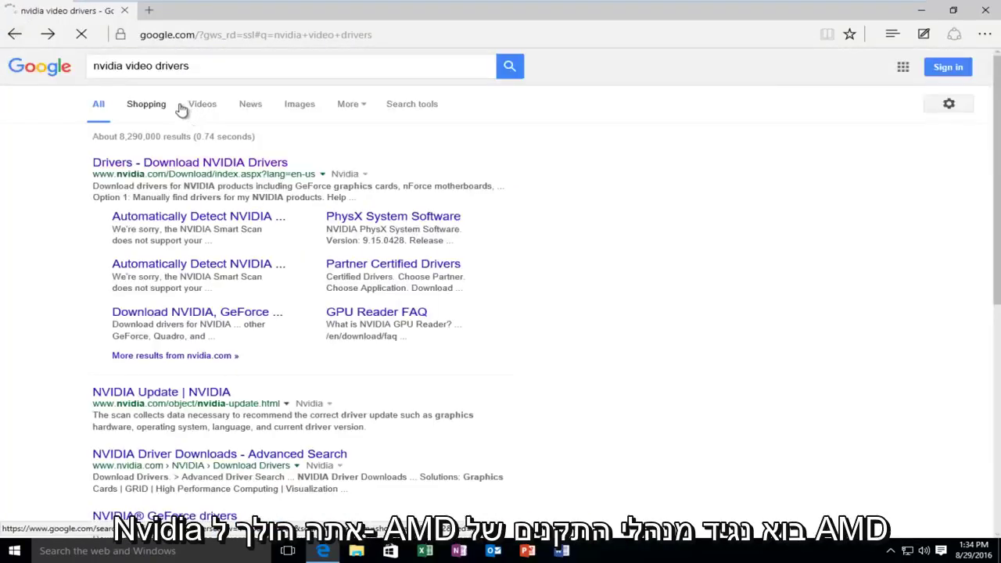
click(156, 65)
key(BackSpace)
key(BackSpace)
key(BackSpace)
key(BackSpace)
key(BackSpace)
key(BackSpace)
key(BackSpace)
key(BackSpace)
key(BackSpace)
key(BackSpace)
key(BackSpace)
key(BackSpace)
key(BackSpace)
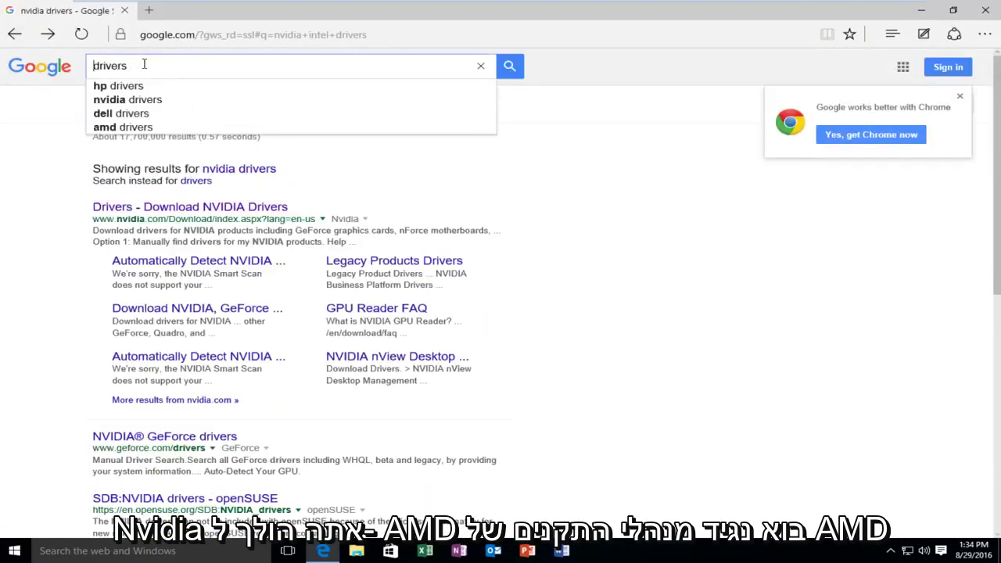
text(amd)
key(Return)
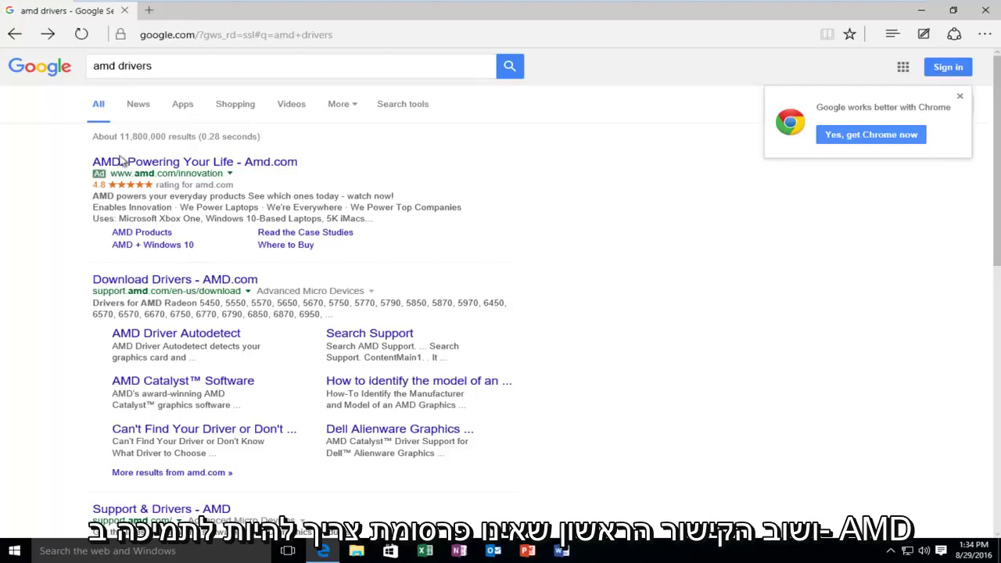
click(144, 280)
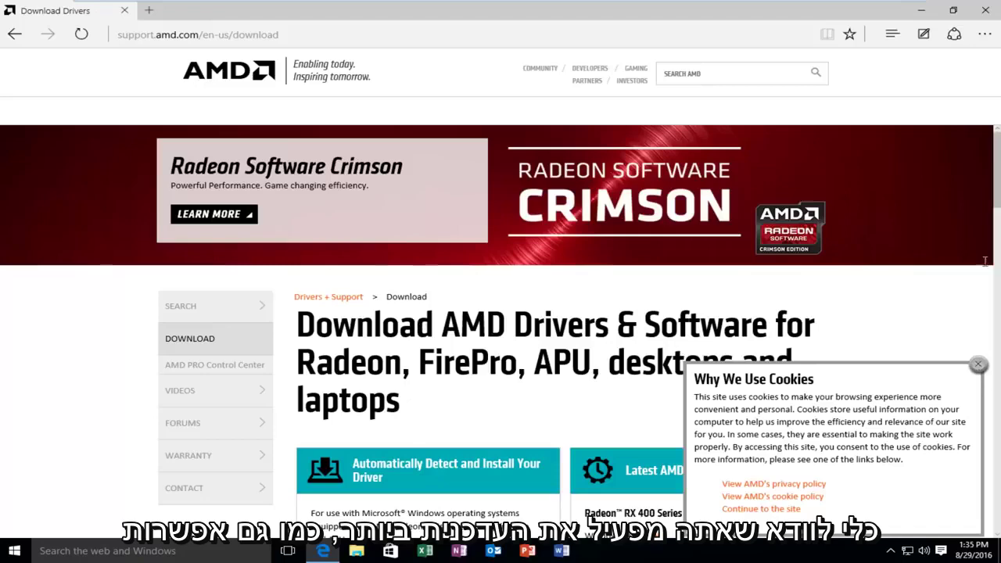
Dismiss AMD's cookie notice, highlight the Automatically Detect and Install Your Driver heading, then go back
click(977, 364)
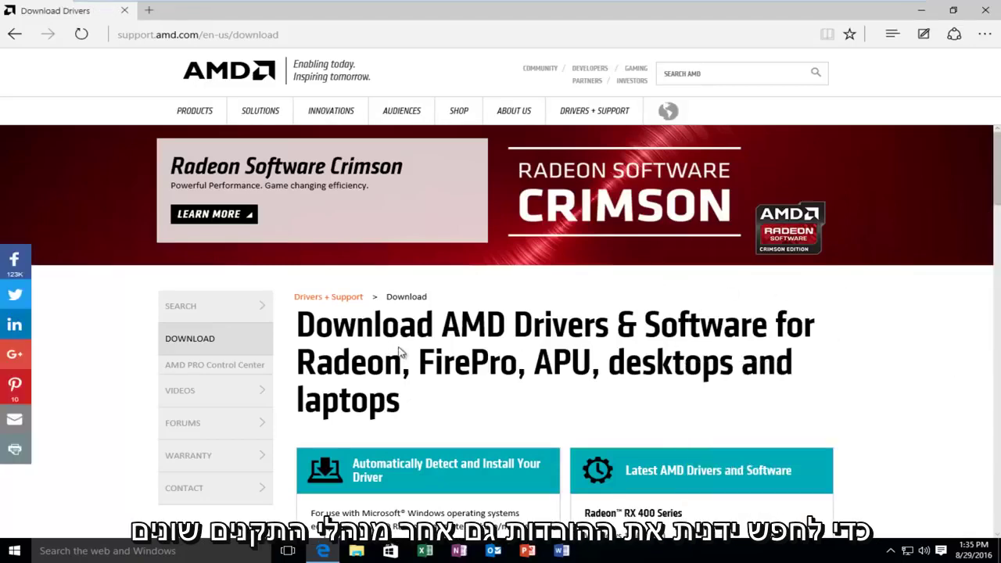
scroll(507, 371, down, 2)
scroll(491, 344, down, 4)
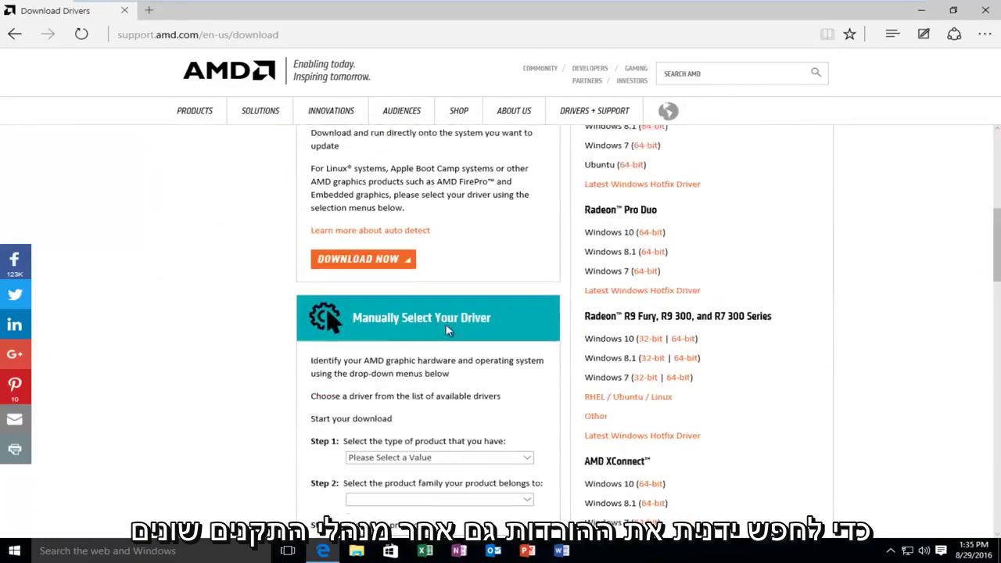
scroll(401, 328, up, 2)
scroll(401, 328, up, 1)
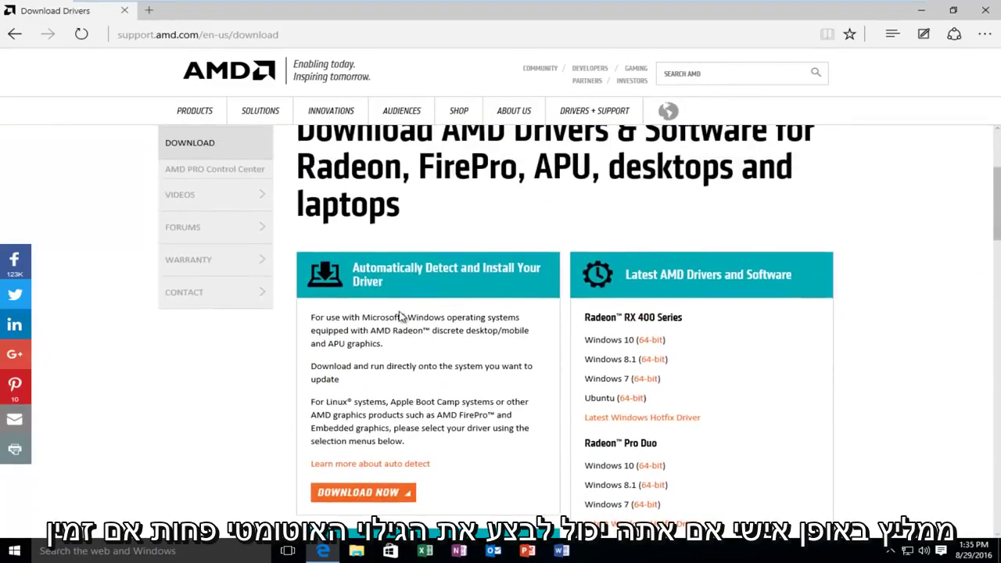
drag(364, 269, 428, 269)
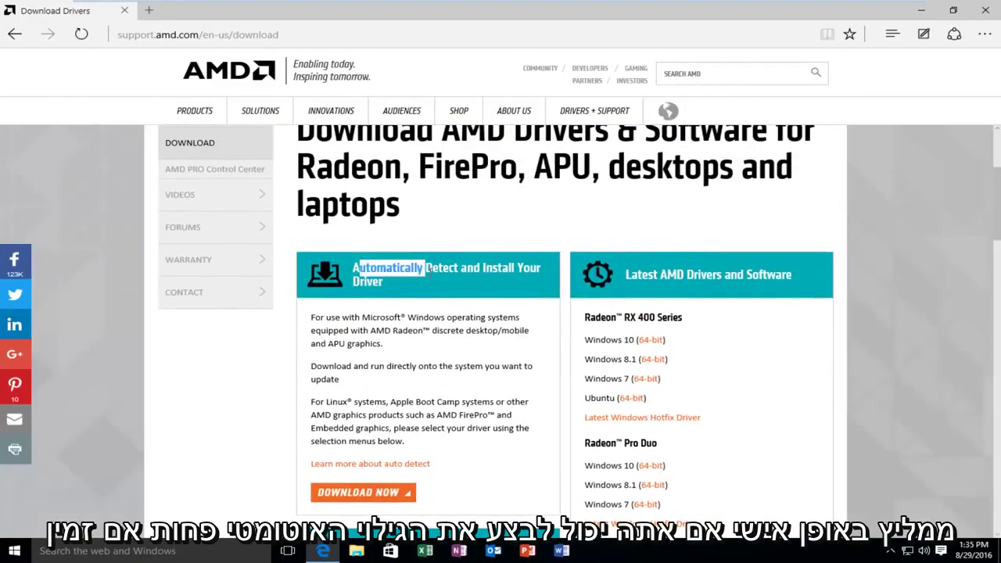
click(393, 291)
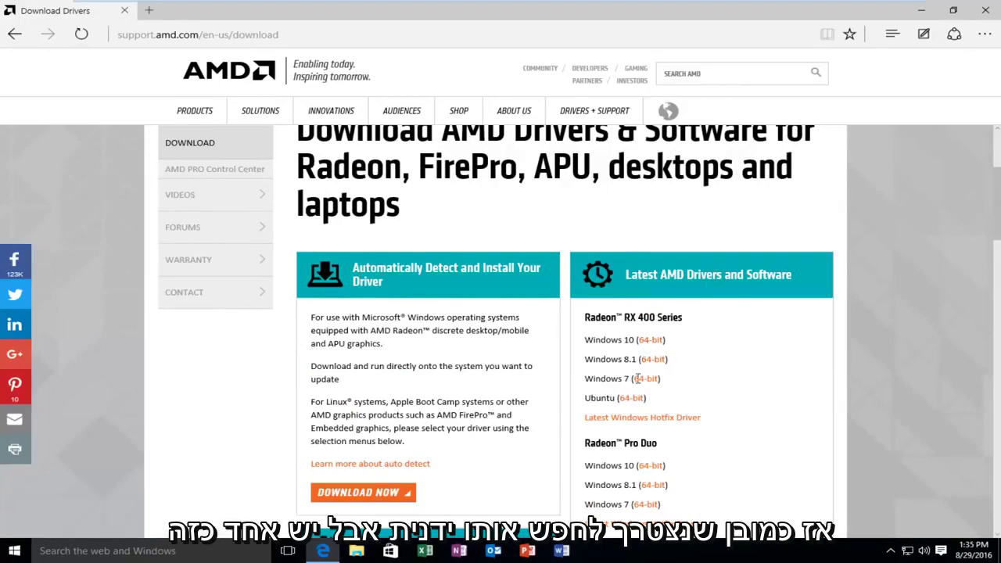
scroll(420, 299, down, 3)
scroll(420, 299, up, 3)
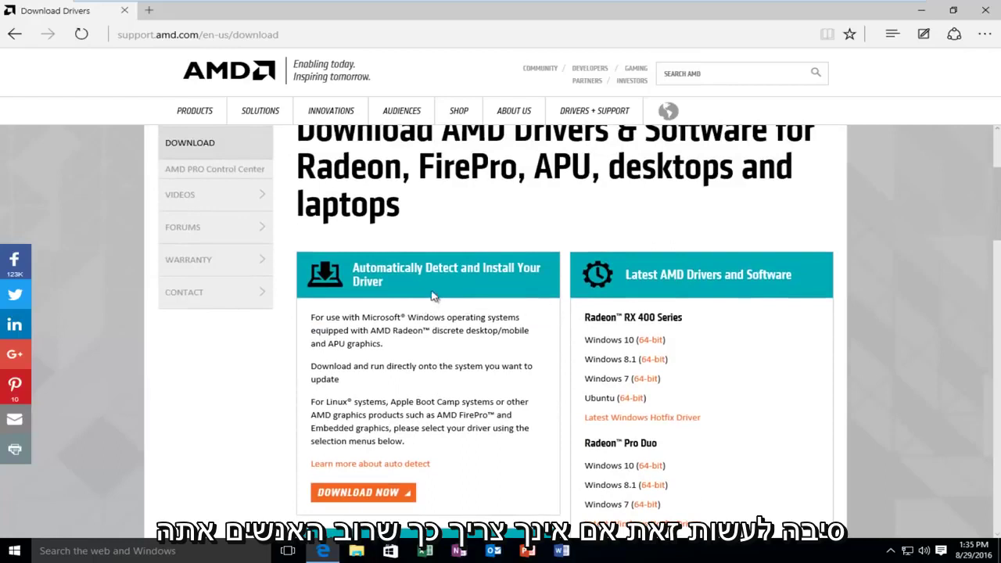
drag(371, 278, 355, 264)
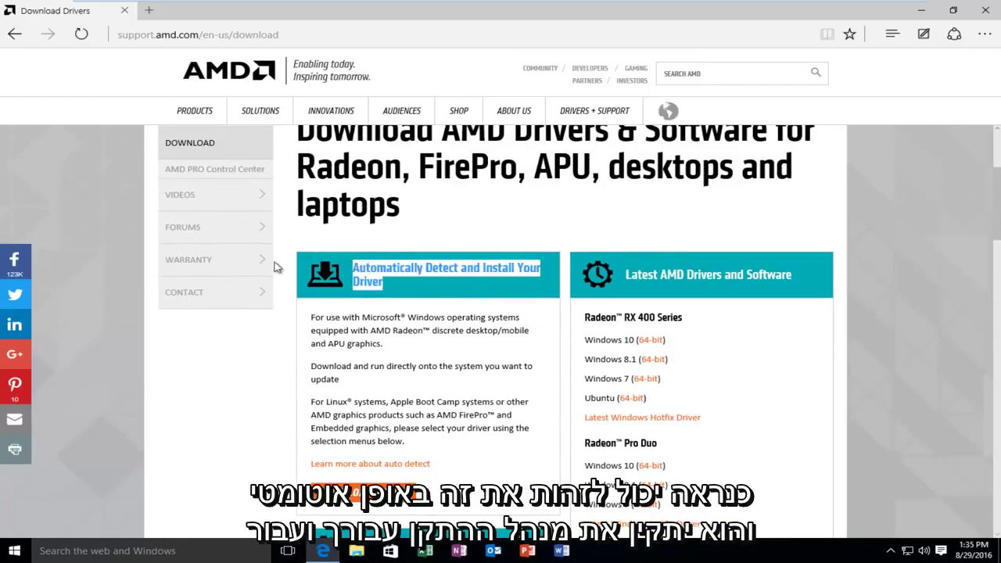
click(13, 34)
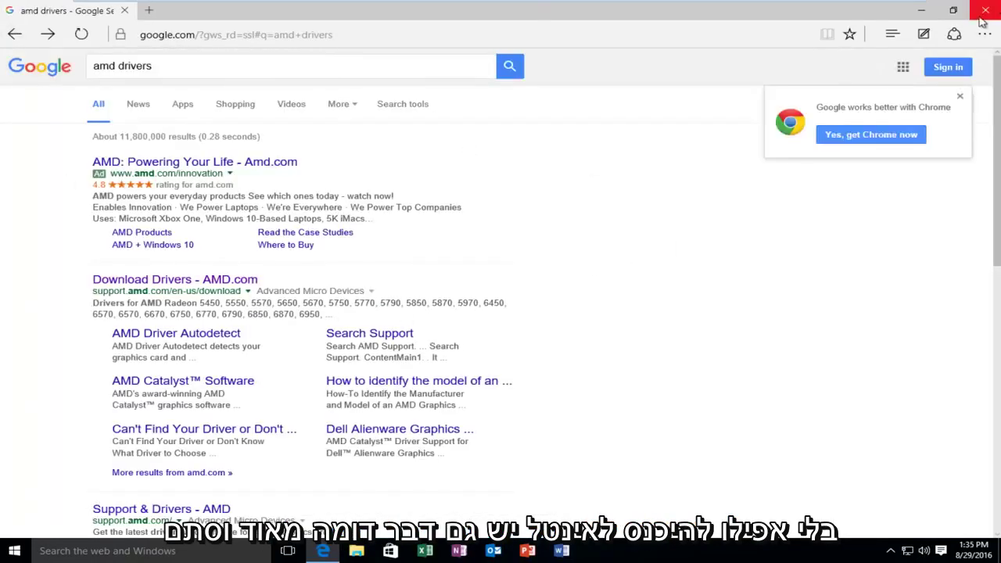
Close Edge, dismiss the Explorer.EXE error, and search Windows for 'device manager'
click(985, 11)
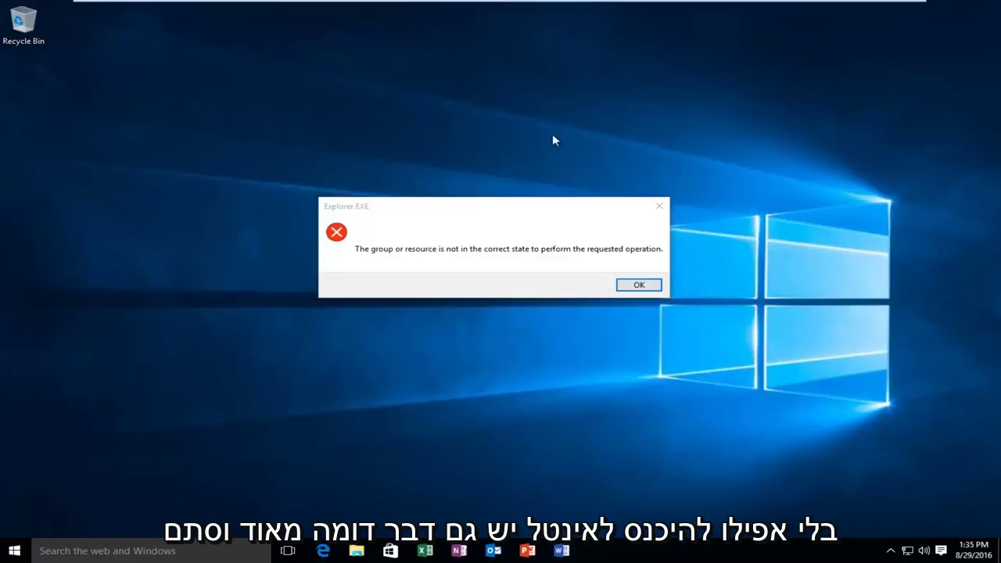
click(634, 286)
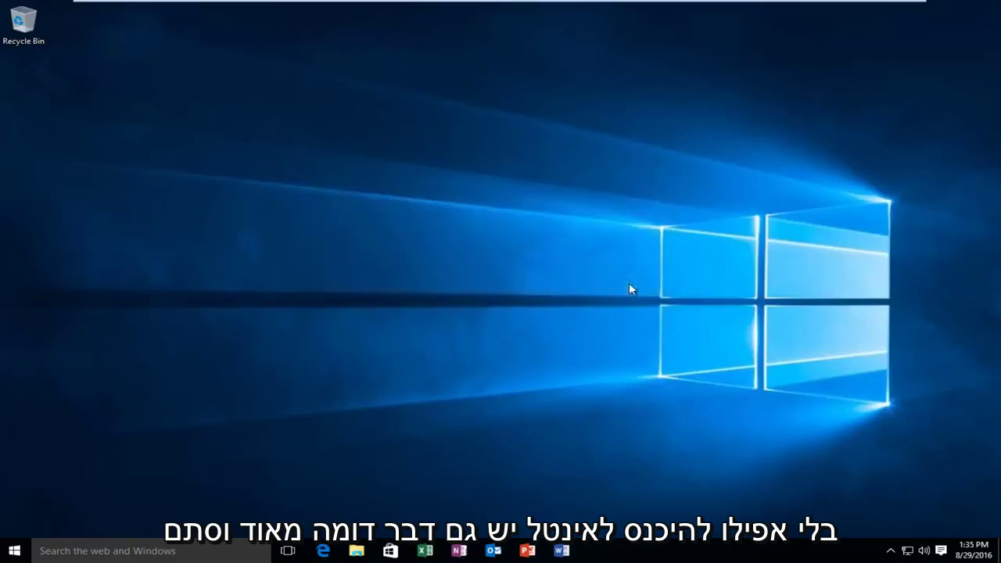
click(13, 551)
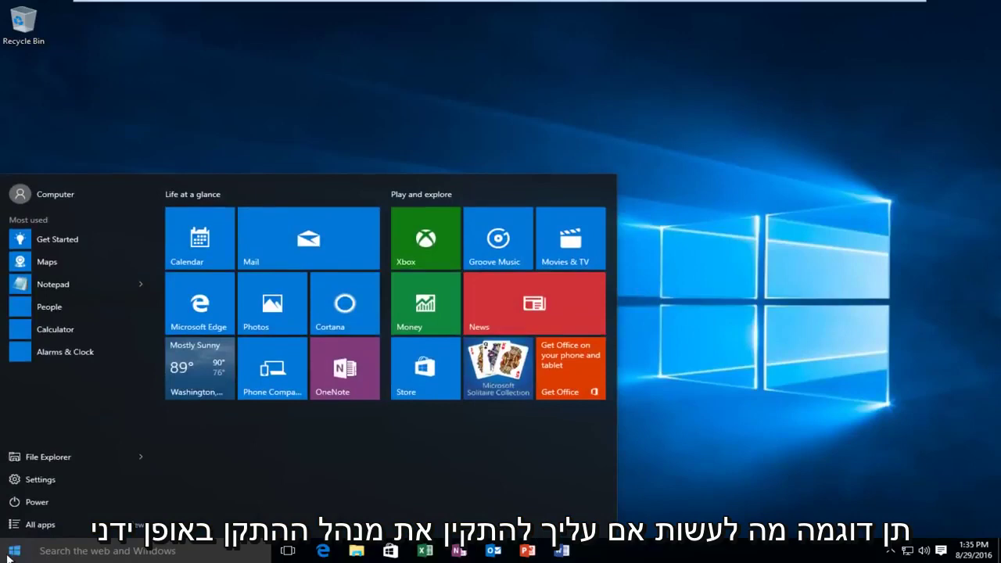
click(79, 552)
click(78, 552)
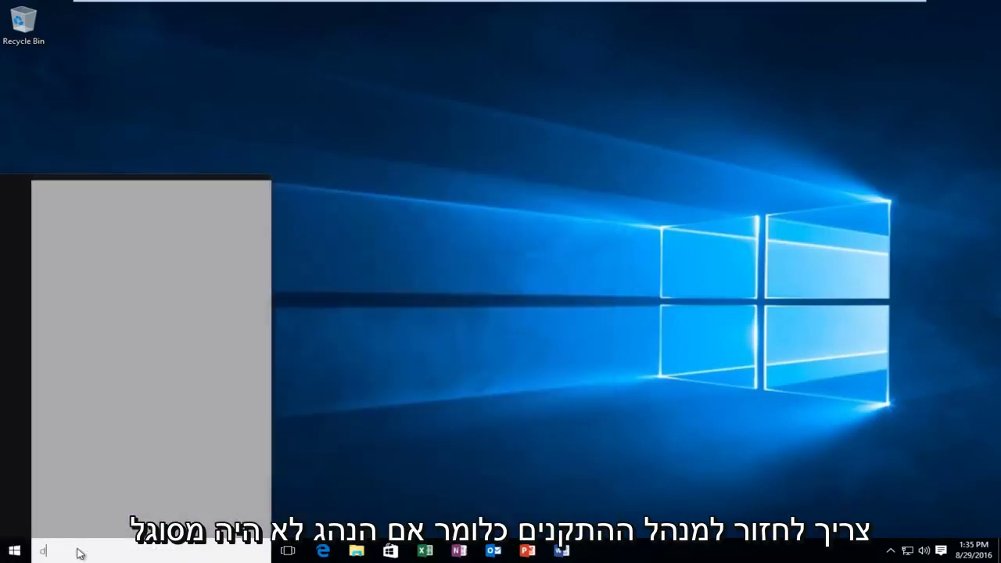
text(d)
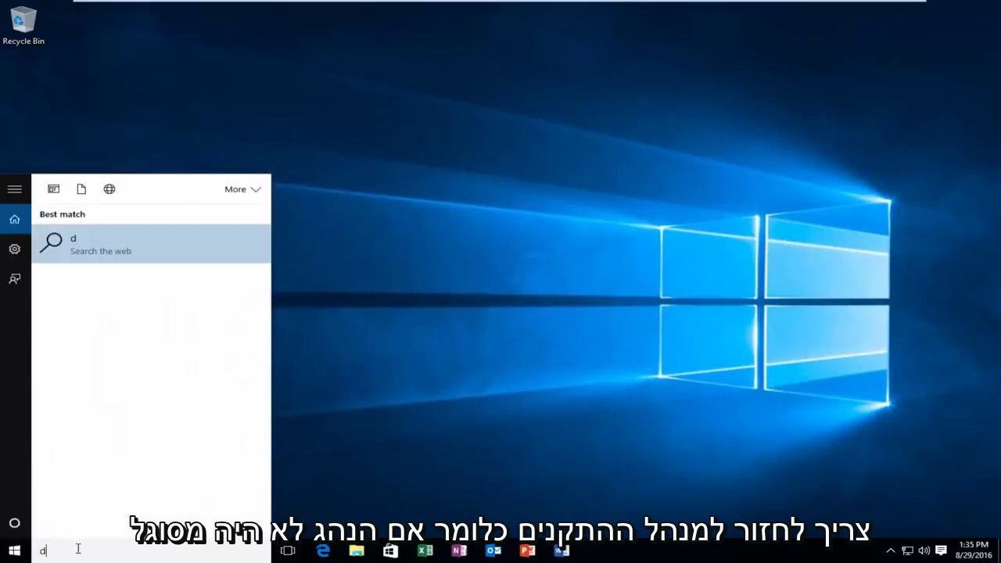
text(evice manager)
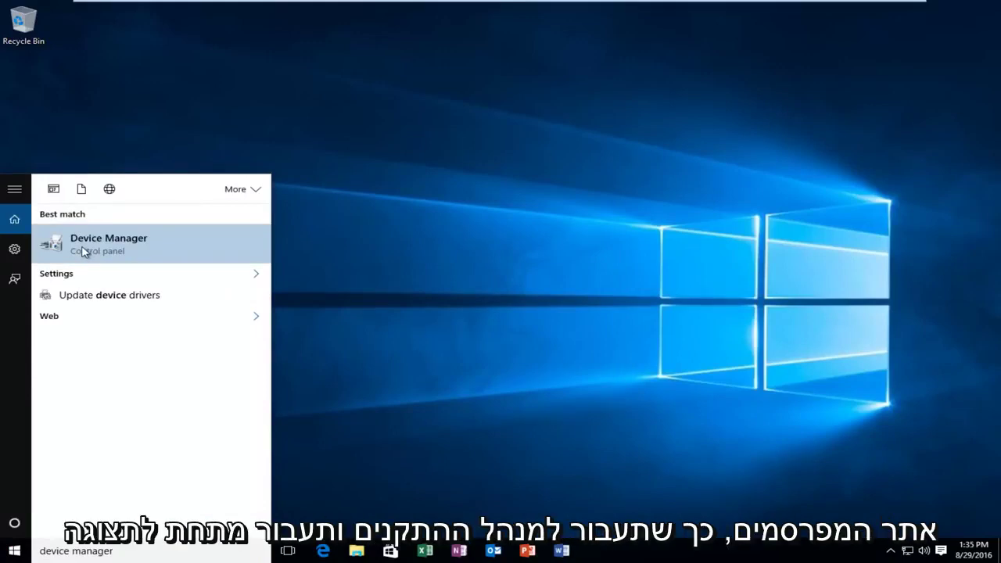
Reopen Device Manager and start Update Driver Software for the VMware SVGA 3D adapter
click(85, 250)
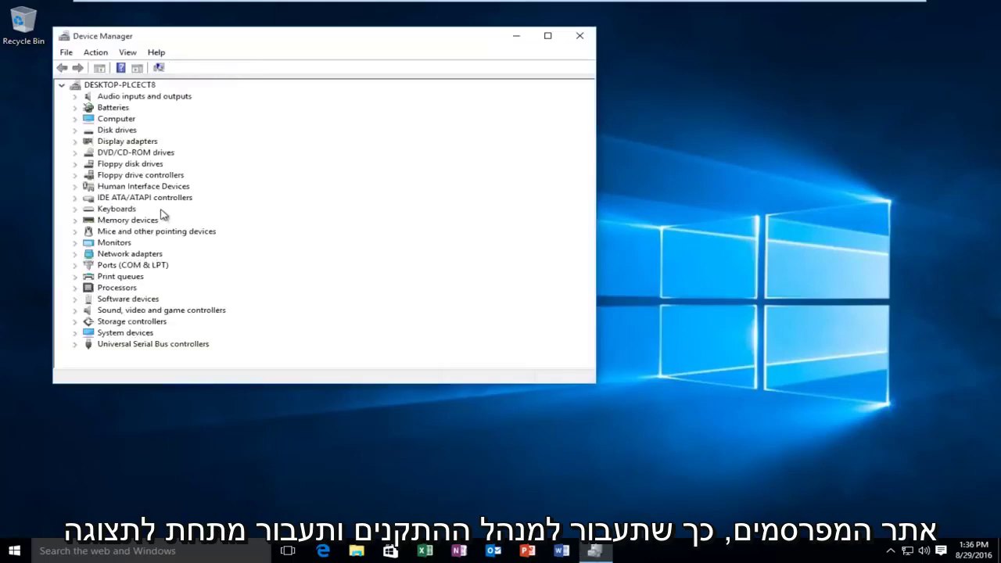
drag(243, 43, 331, 54)
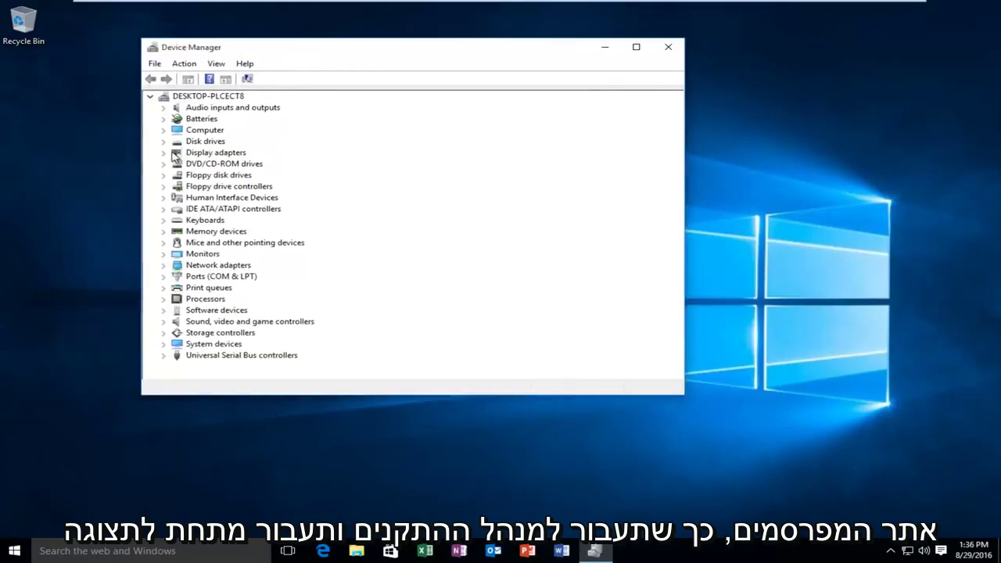
click(164, 153)
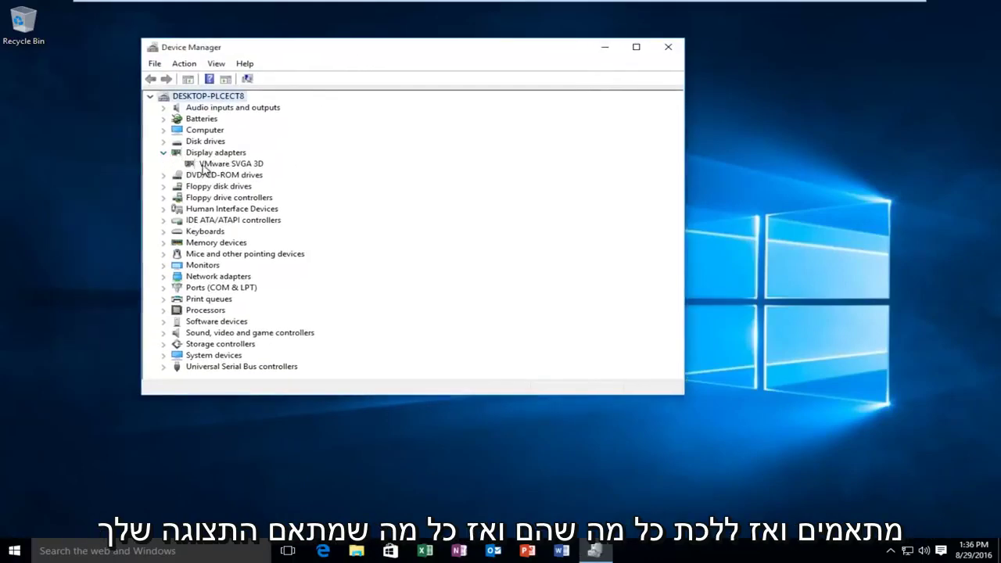
click(209, 165)
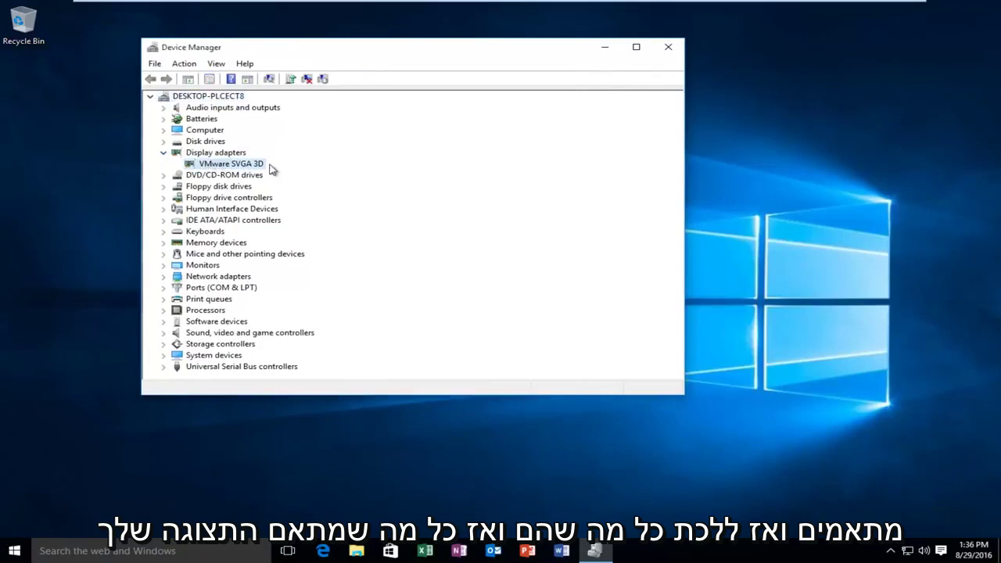
right_click(208, 165)
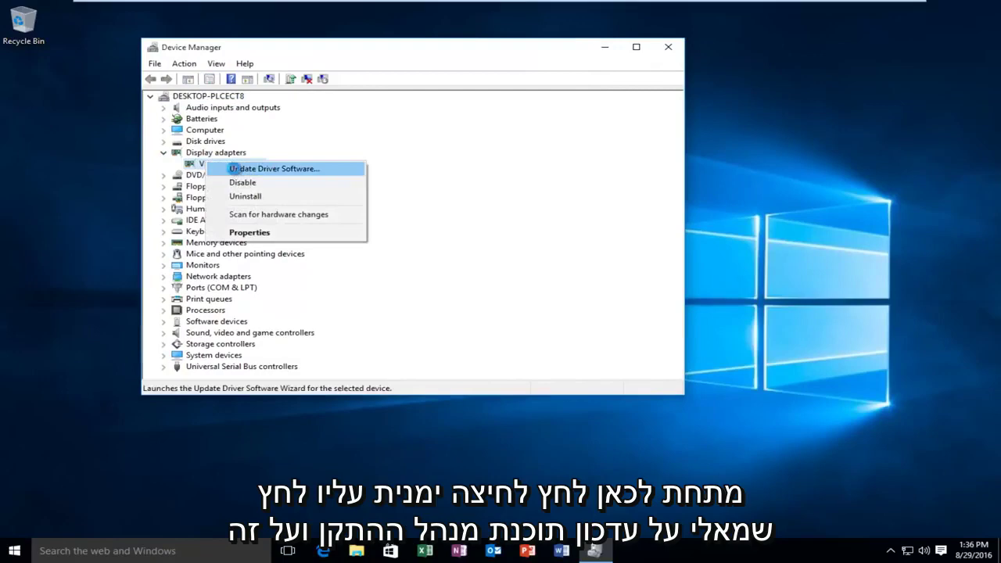
click(229, 170)
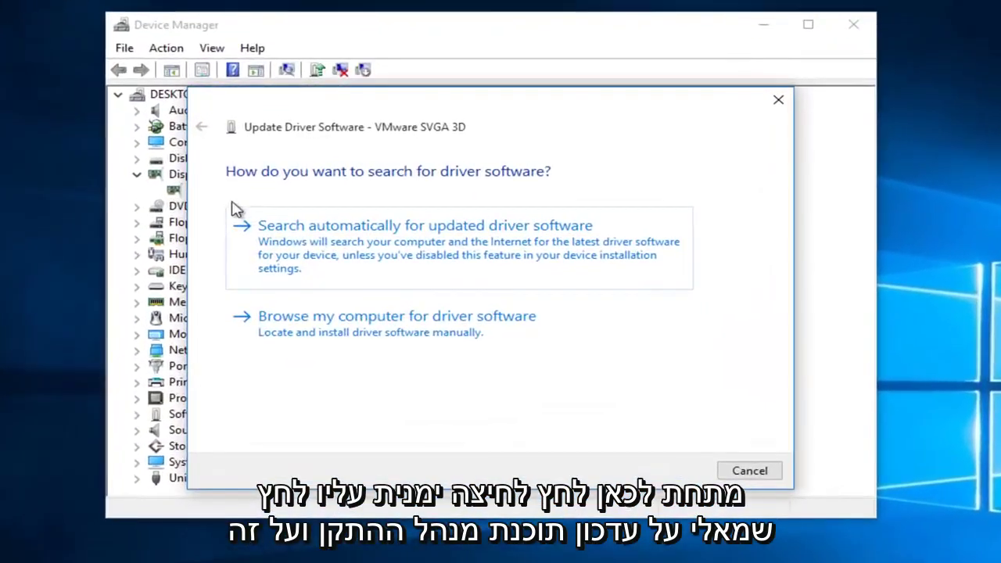